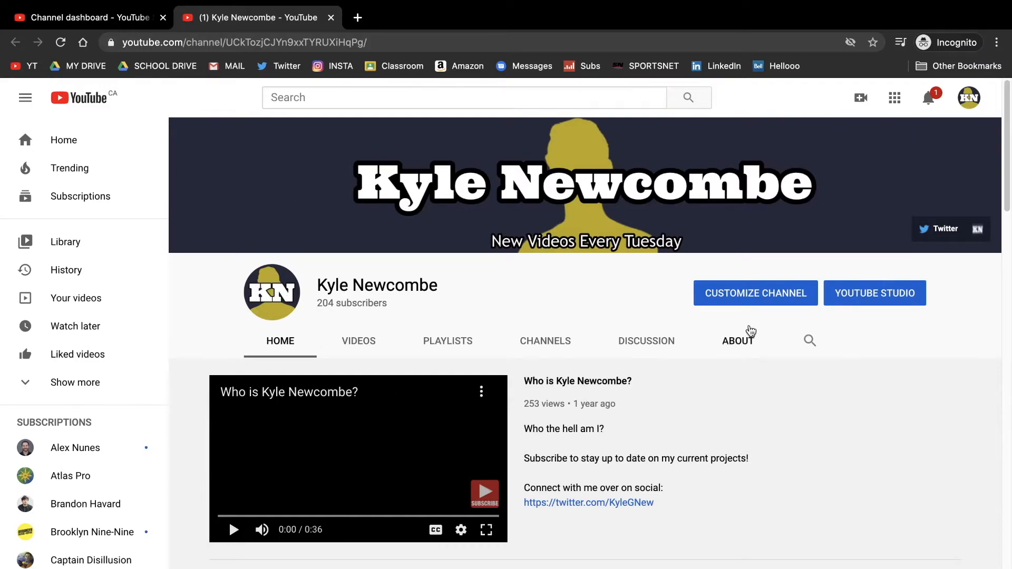
Look over the public channel homepage, from the channel trailer down to the playlist sections.
scroll(748, 333, "down", 7)
scroll(763, 264, "down", 3)
scroll(382, 375, "down", 4)
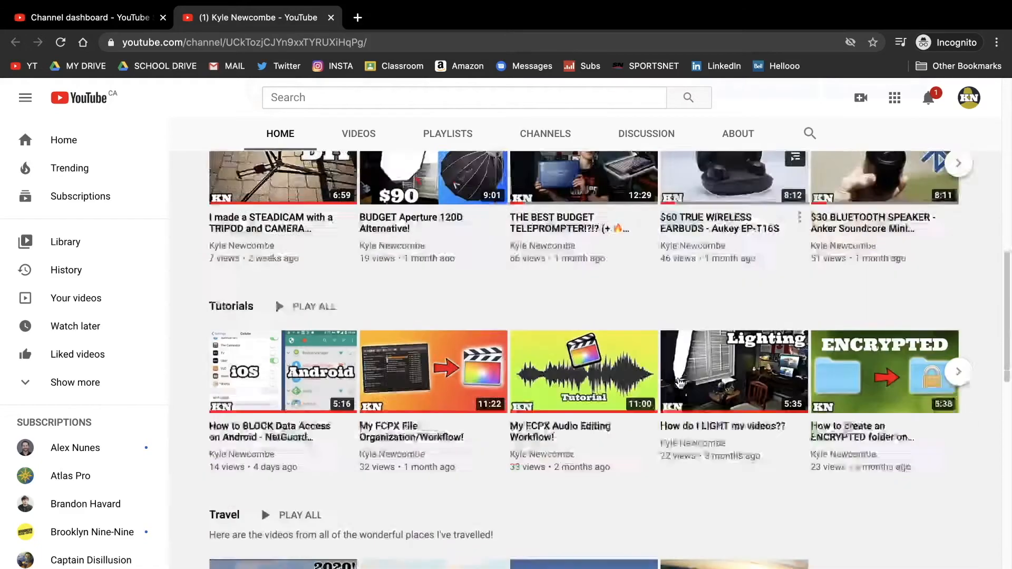
scroll(685, 431, "up", 14)
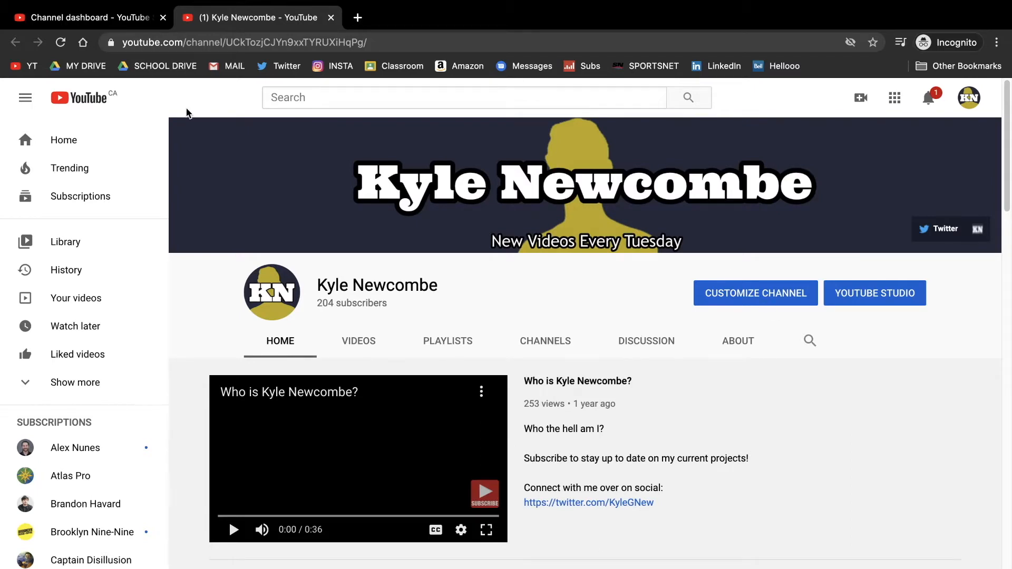
Switch to the YouTube Studio tab and open the channel's Customization page.
left_click(90, 17)
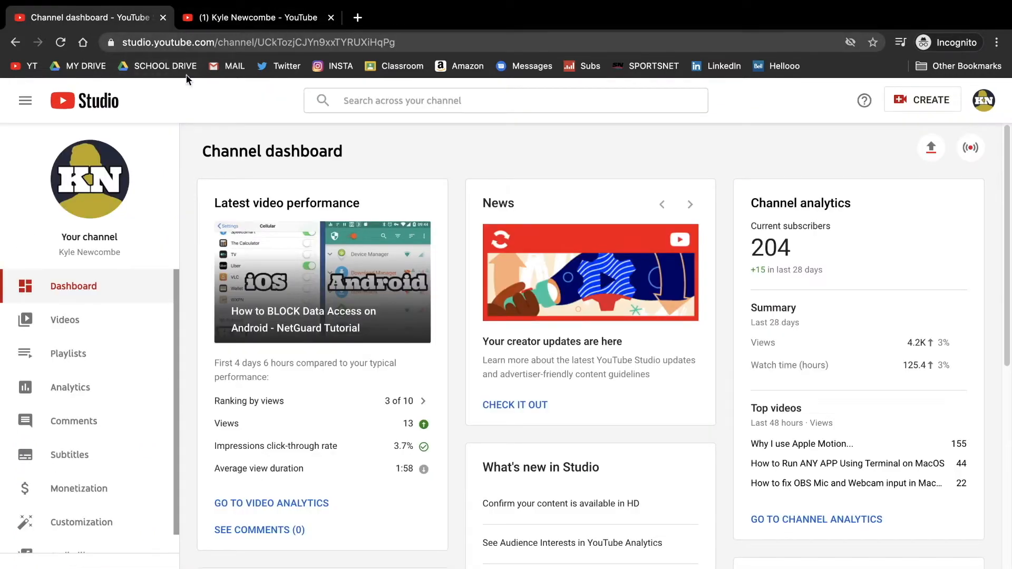
left_click(985, 105)
left_click(984, 105)
scroll(98, 320, "down", 1)
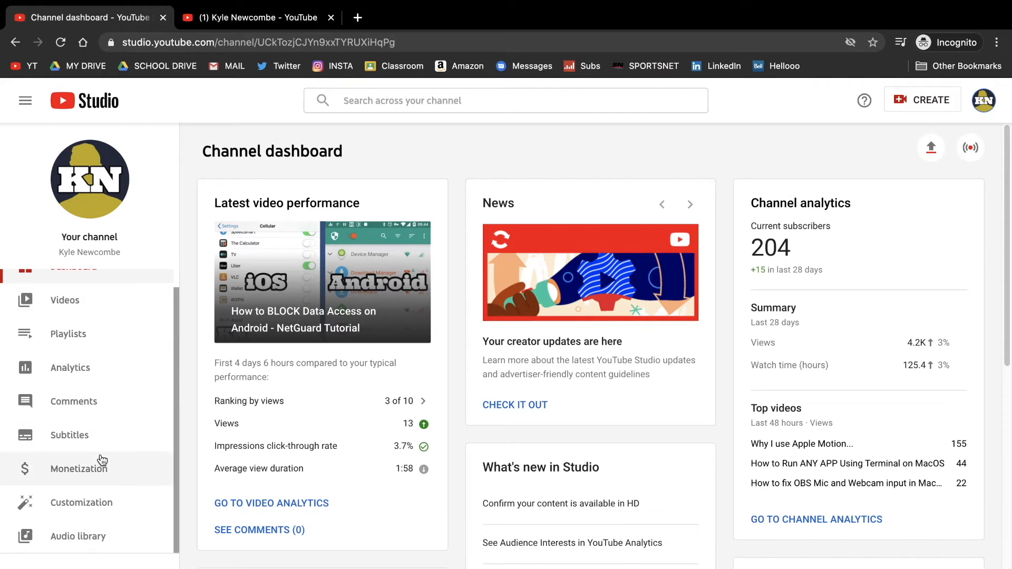
left_click(83, 505)
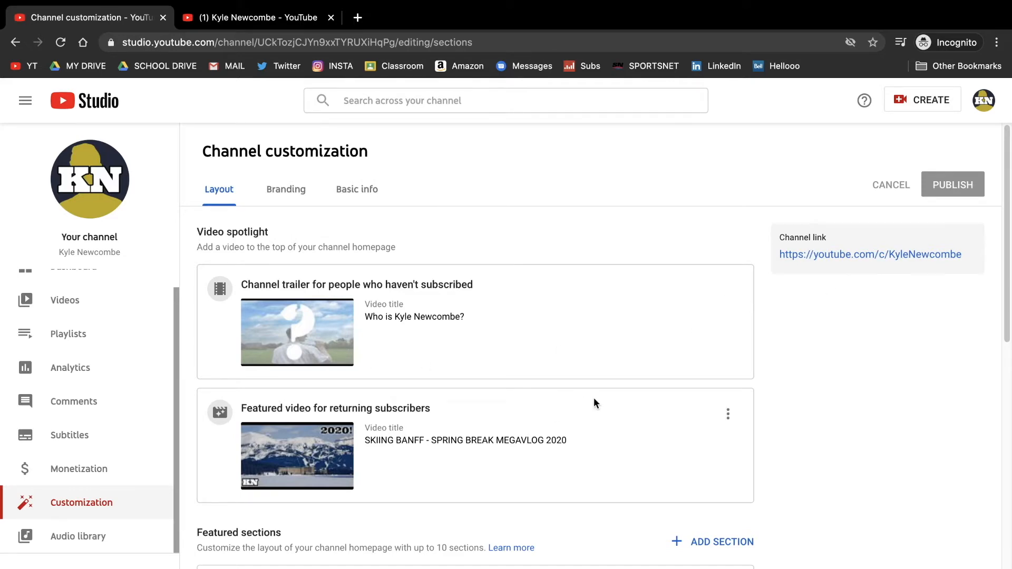
Compare the featured sections in the Layout settings with the public channel homepage.
scroll(477, 269, "down", 8)
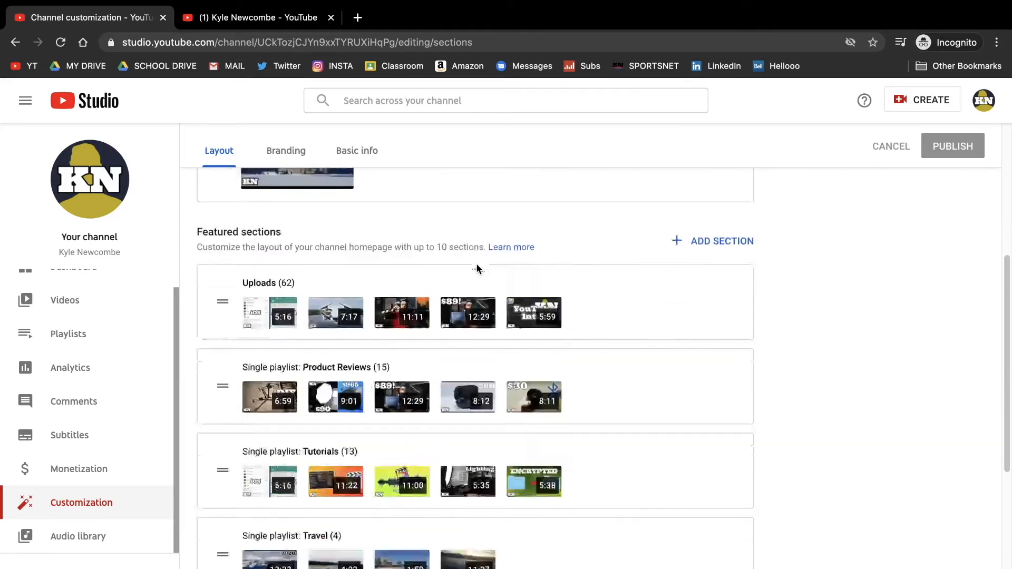
scroll(477, 268, "down", 3)
scroll(476, 268, "up", 5)
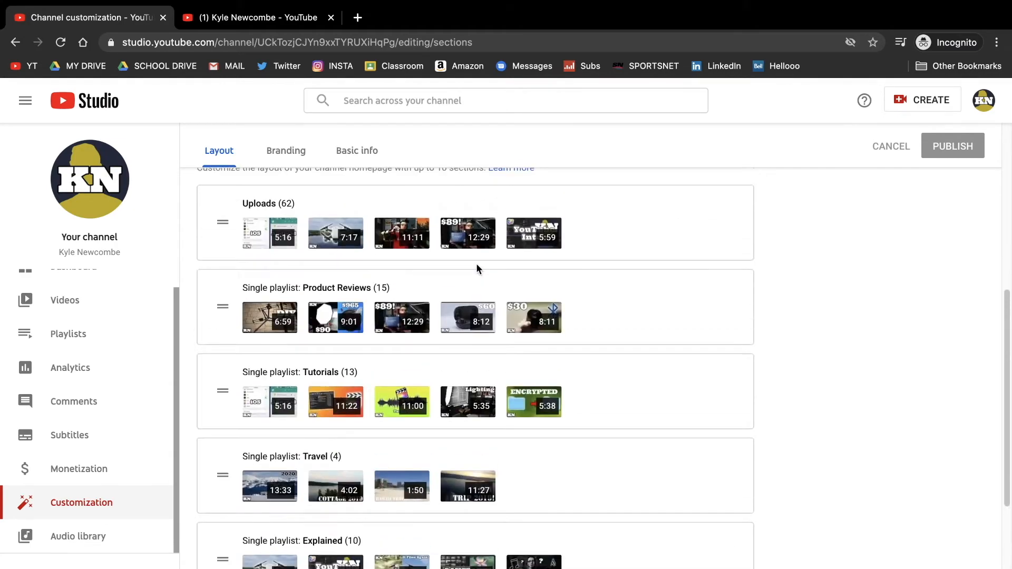
left_click(311, 14)
scroll(413, 365, "down", 4)
scroll(414, 366, "up", 4)
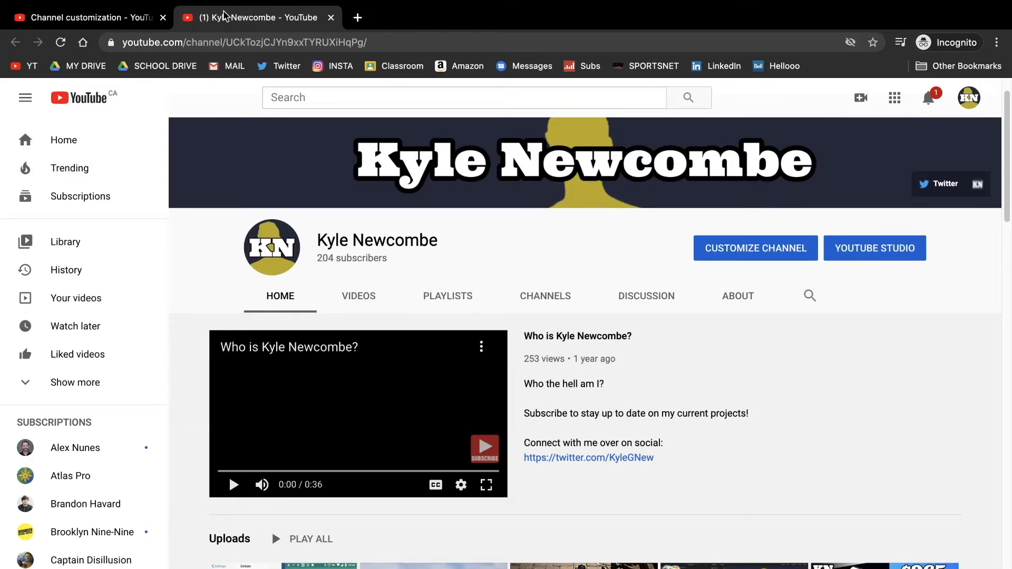
left_click(125, 23)
scroll(329, 288, "up", 6)
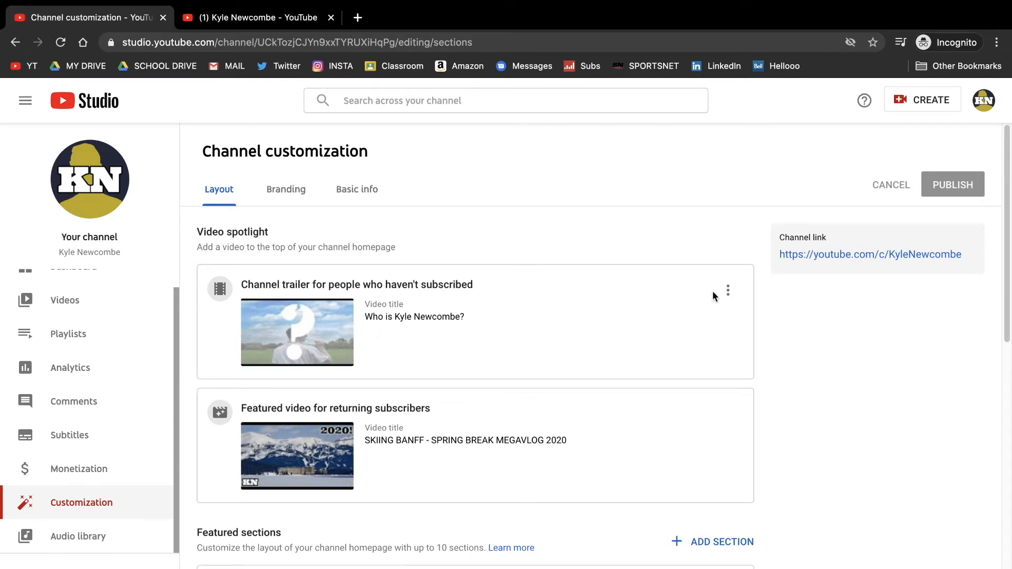
Check the available options for the channel trailer and for the featured video for returning subscribers.
left_click(733, 294)
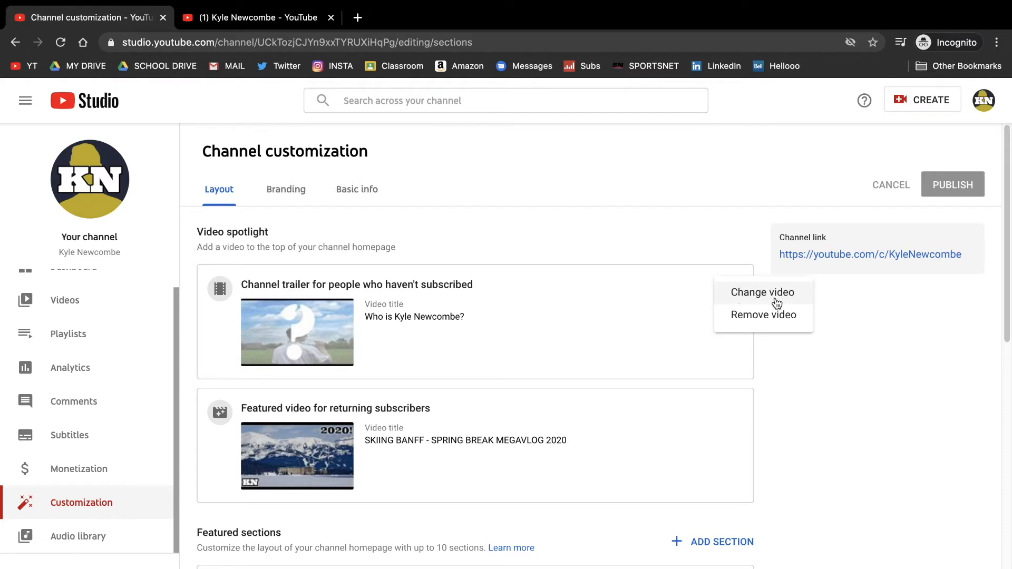
left_click(783, 403)
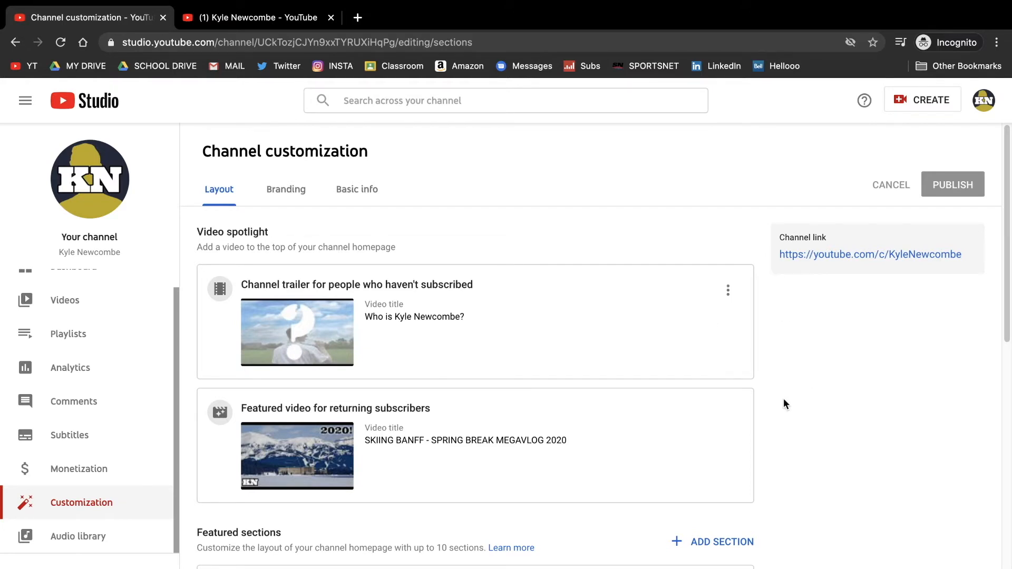
scroll(231, 373, "down", 2)
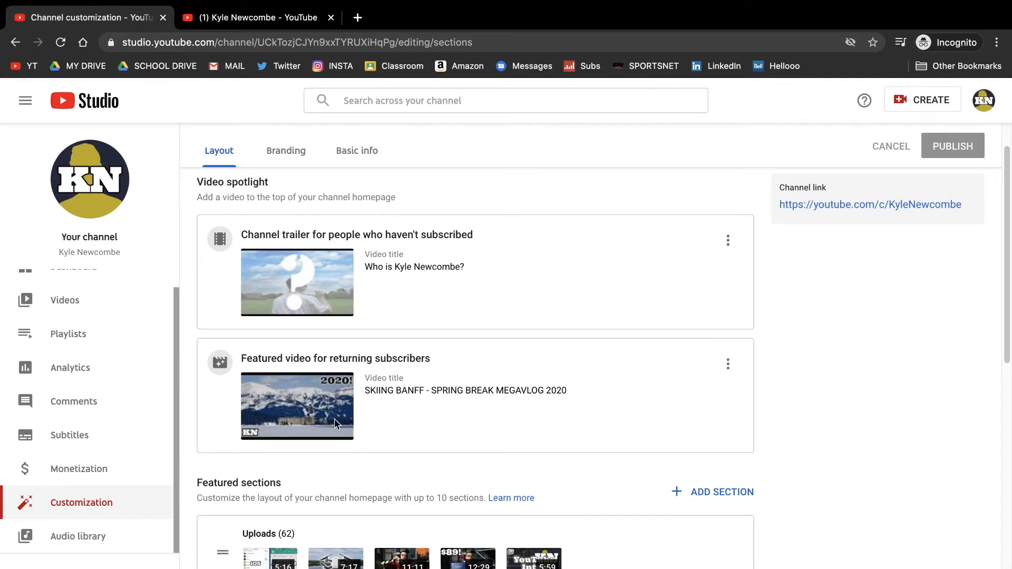
left_click(728, 365)
left_click(840, 418)
Review the featured sections, the section types available to add, and the options for the Uploads section.
scroll(684, 387, "down", 5)
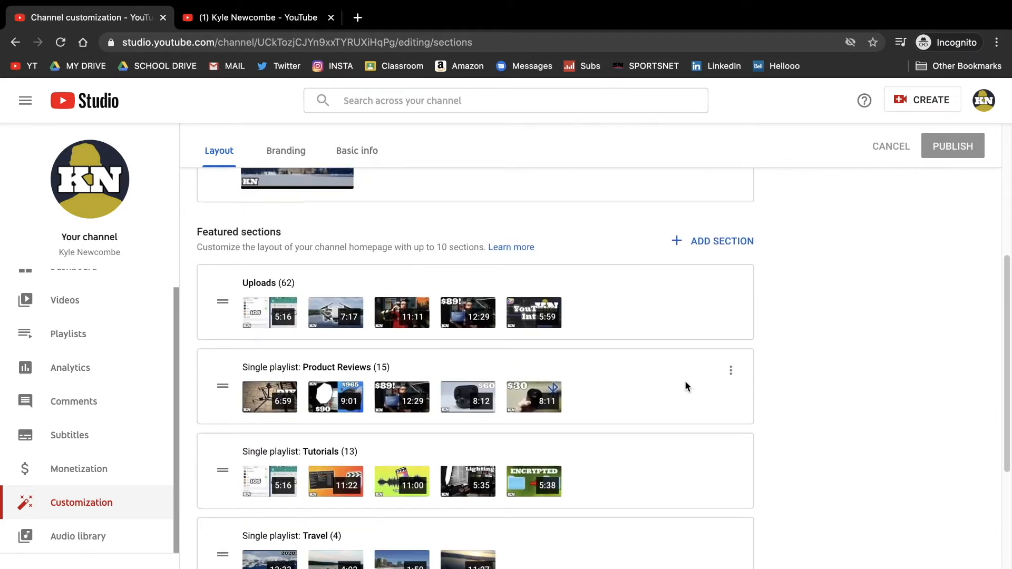
scroll(323, 546, "down", 7)
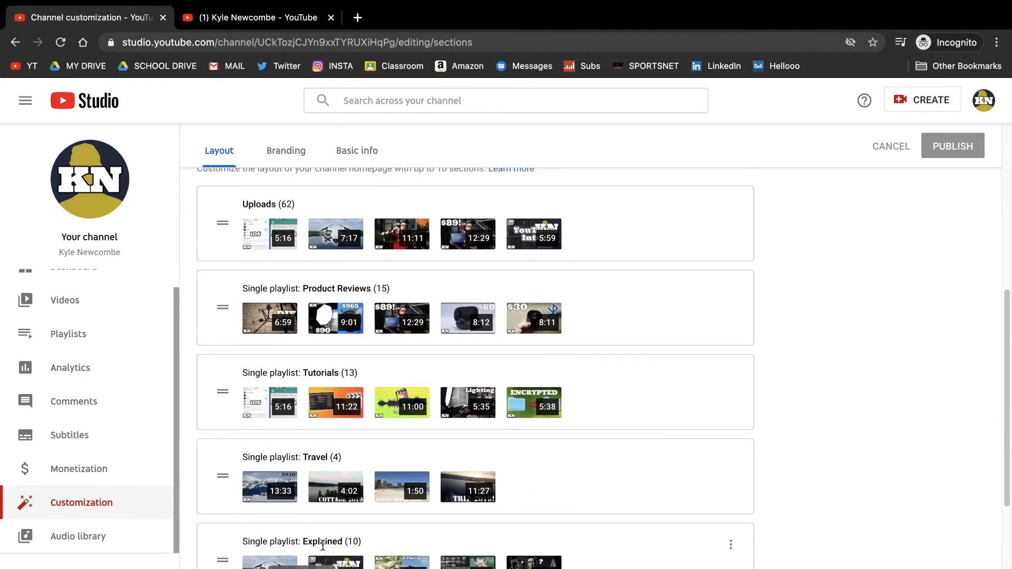
scroll(323, 546, "up", 10)
scroll(323, 546, "down", 3)
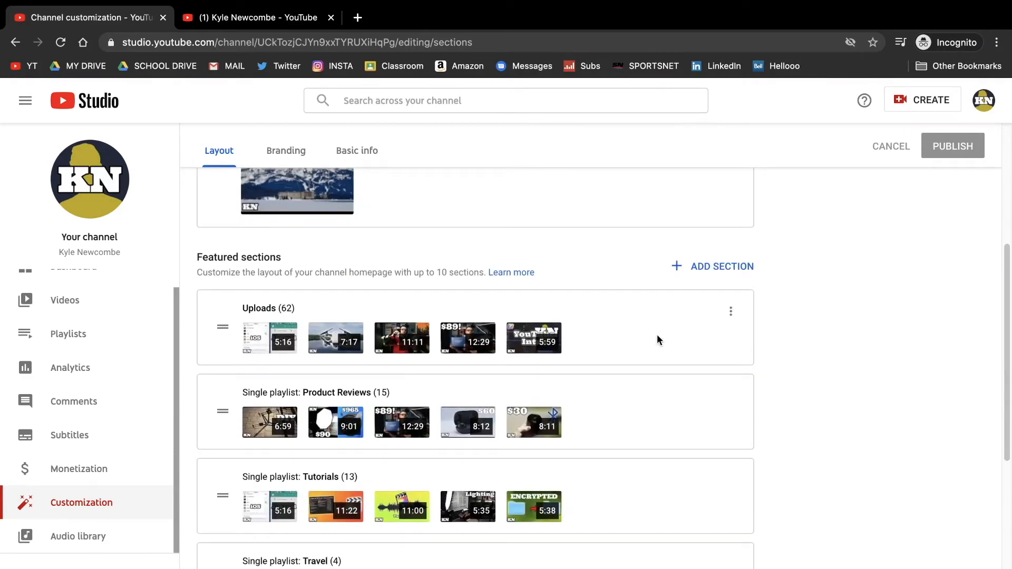
left_click(721, 267)
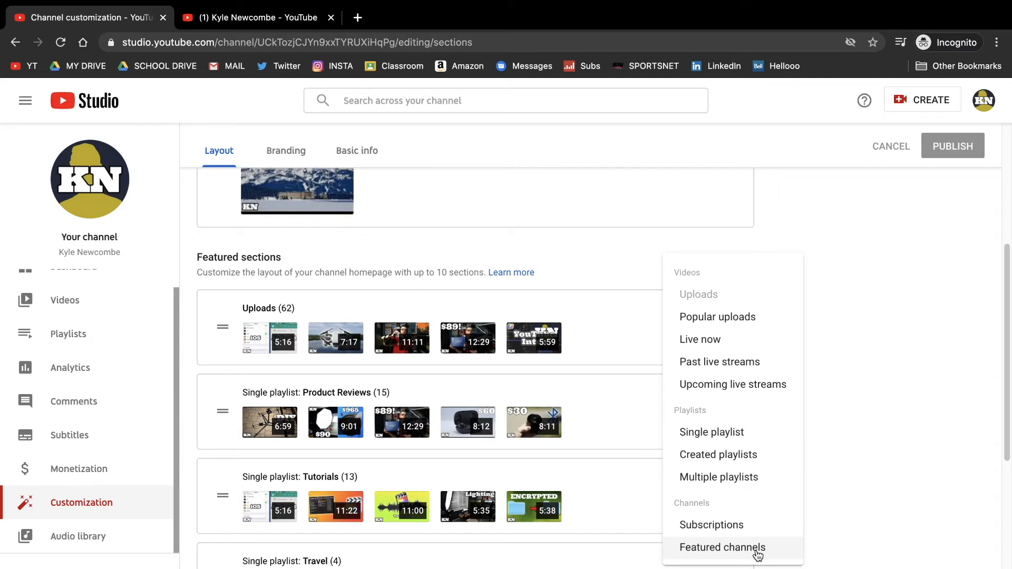
left_click(883, 459)
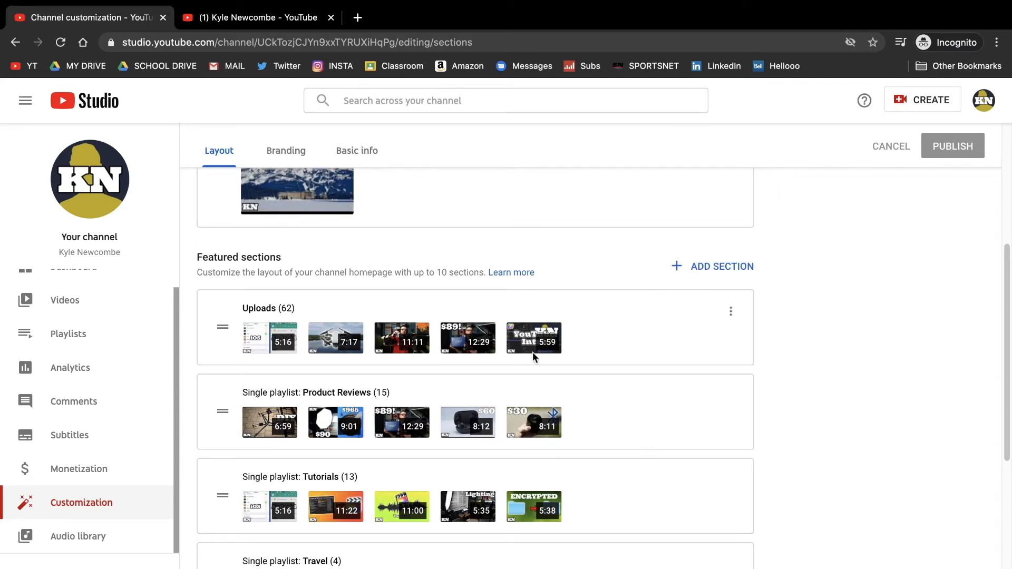
left_click(733, 312)
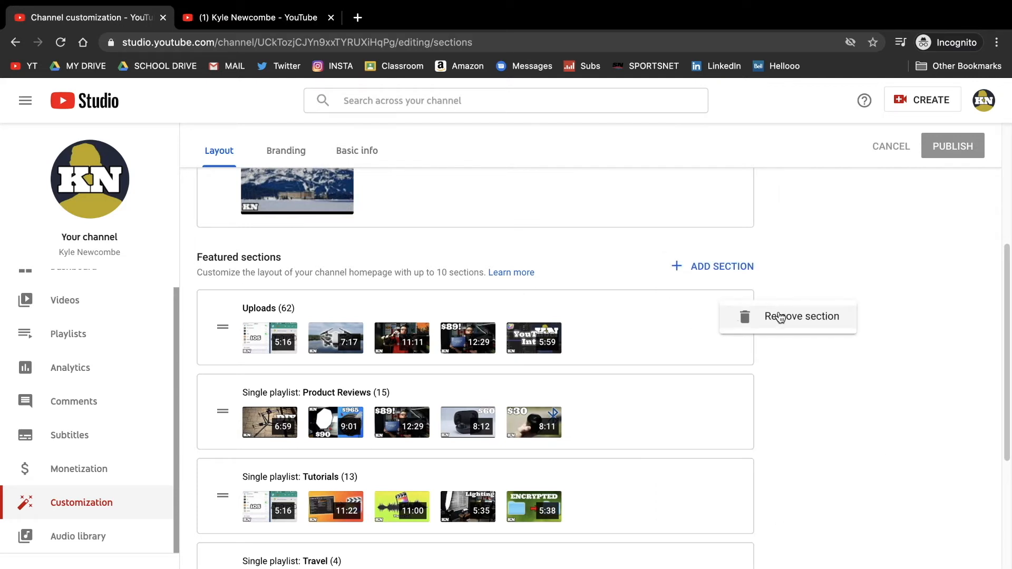
left_click(809, 399)
Inspect the Branding settings and the file choosers for replacing the channel images, cancelling each chooser.
scroll(808, 398, "up", 5)
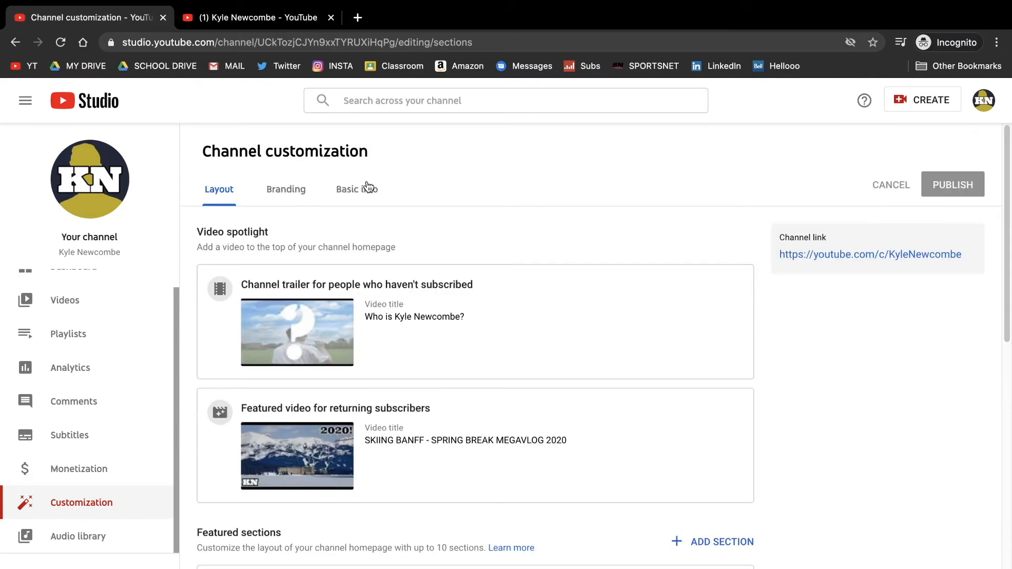
left_click(291, 190)
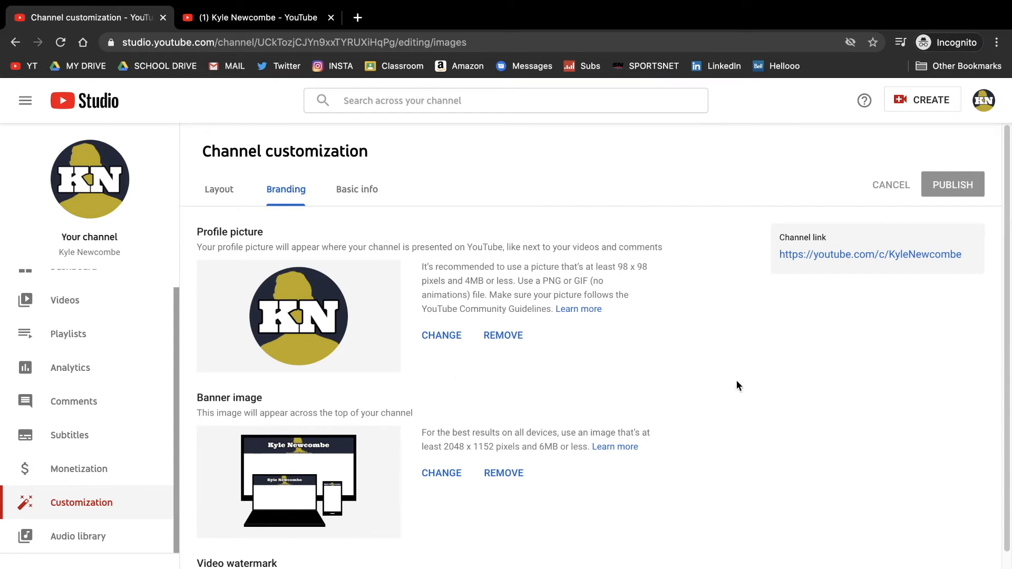
scroll(735, 381, "down", 1)
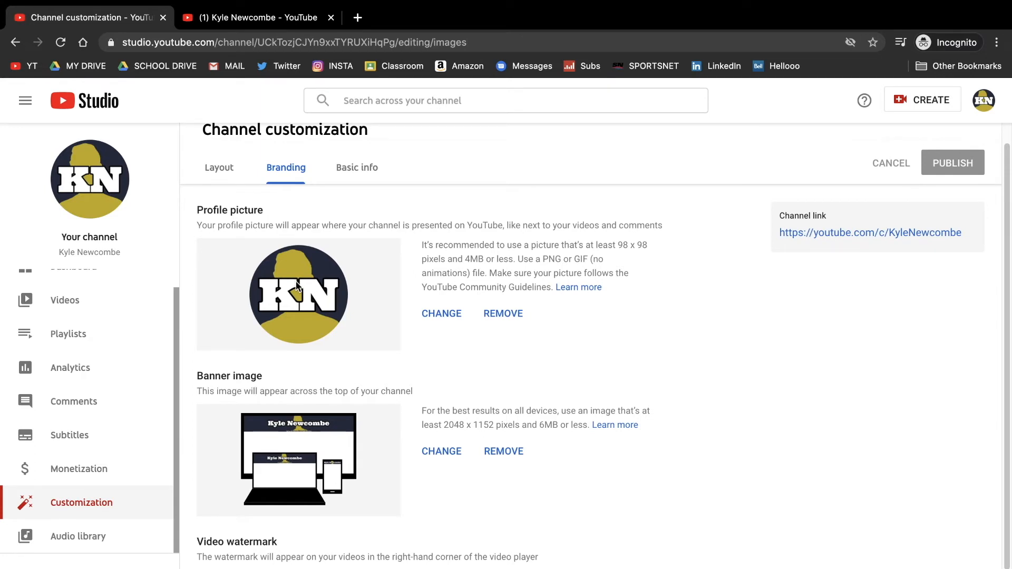
left_click(452, 314)
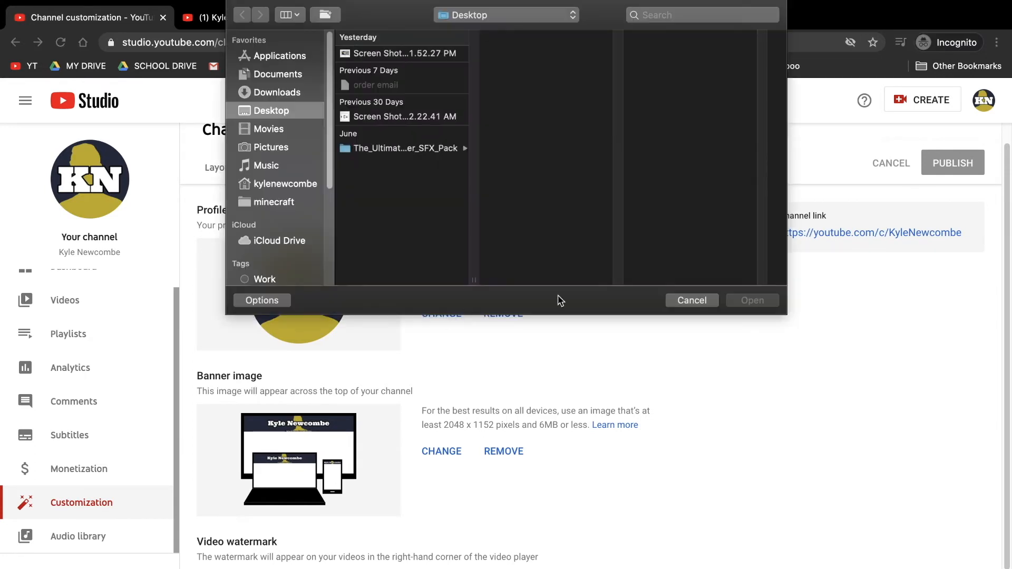
left_click(676, 298)
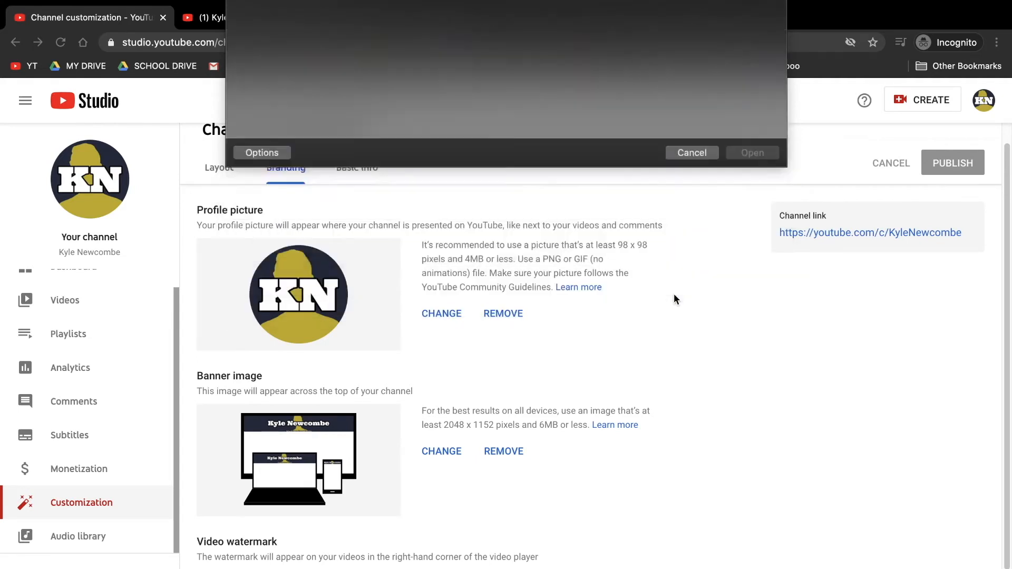
scroll(682, 366, "down", 2)
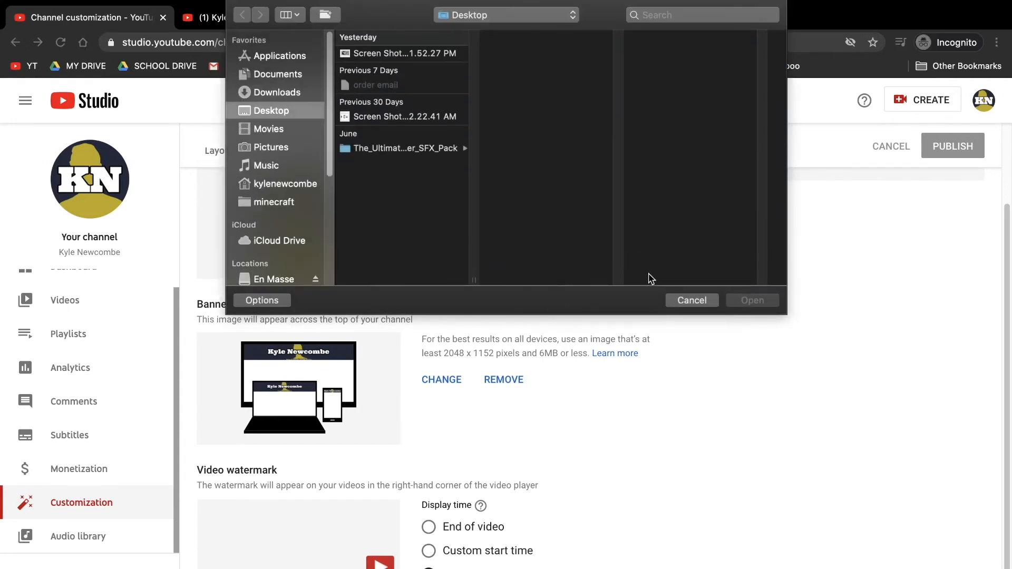
left_click(692, 299)
Open the Basic info settings and look through the channel name, description and links.
scroll(693, 303, "up", 2)
left_click(357, 194)
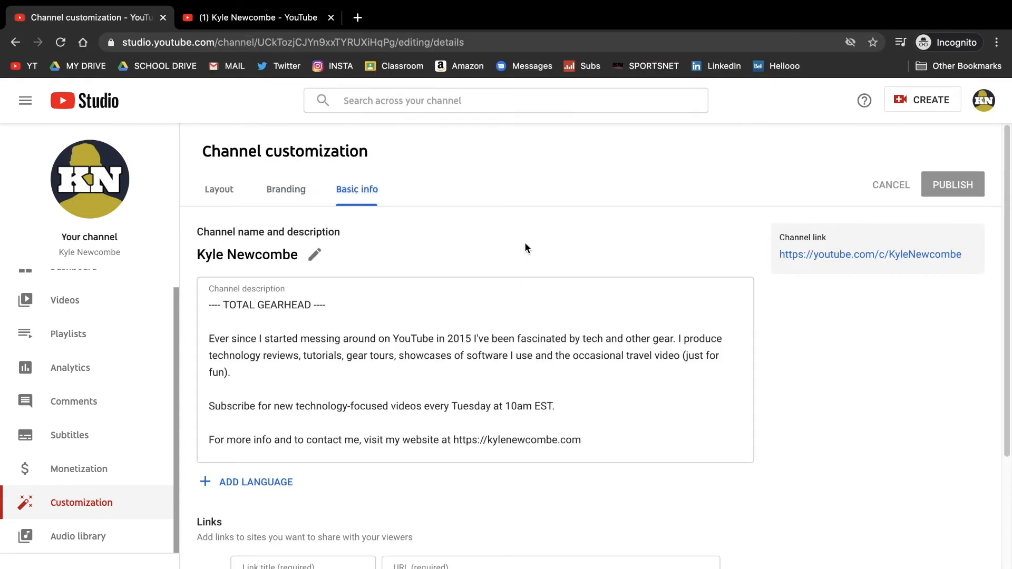
scroll(524, 242, "down", 1)
scroll(492, 349, "down", 2)
scroll(464, 337, "up", 1)
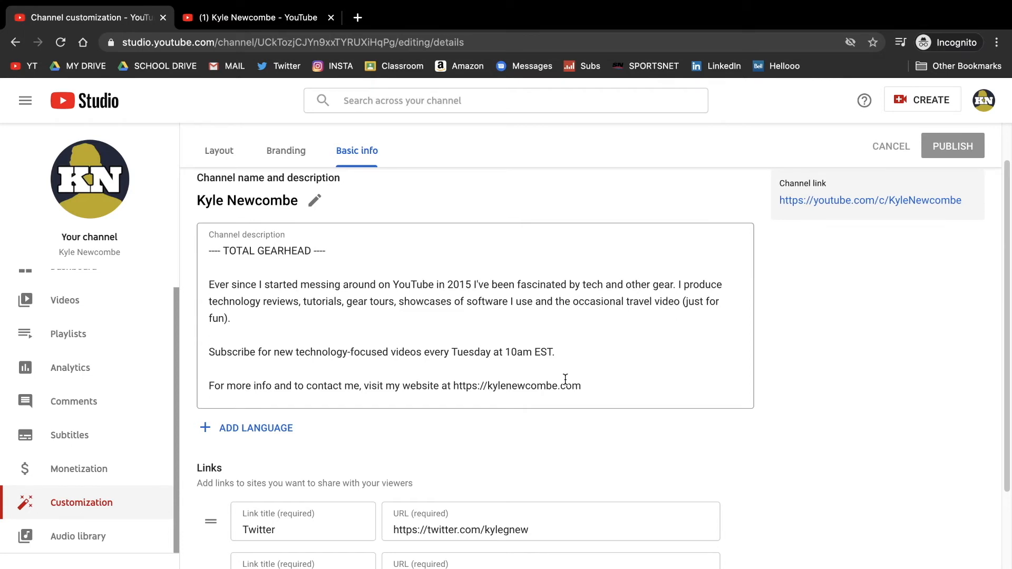
Highlight the headline, introduction, upload schedule and website line of the channel description one after another for review.
left_click_drag(210, 251, 345, 255)
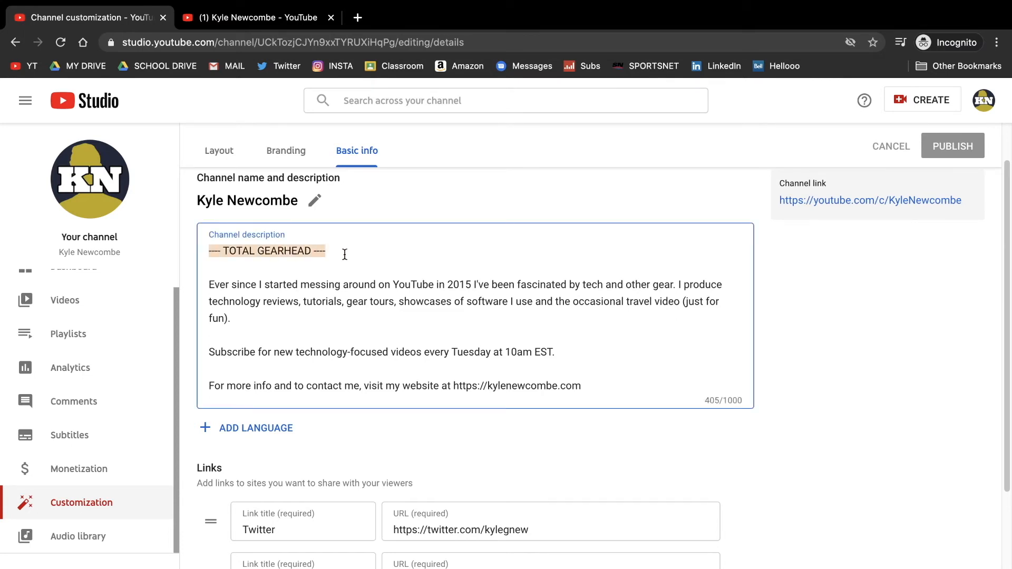
left_click(344, 255)
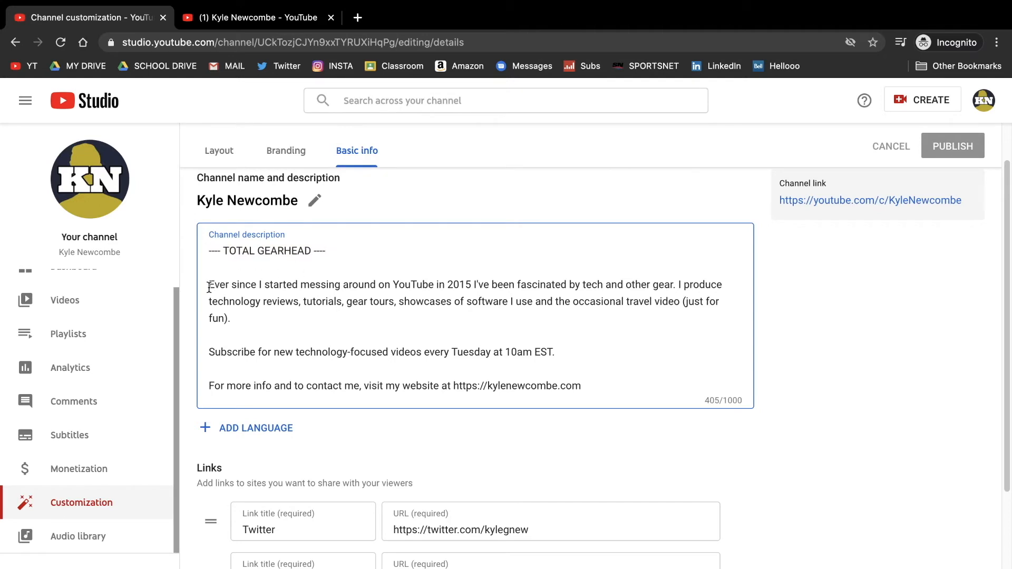
left_click_drag(209, 287, 332, 318)
left_click(332, 318)
left_click_drag(209, 352, 567, 366)
left_click(566, 366)
left_click_drag(279, 352, 571, 362)
left_click(573, 365)
left_click_drag(211, 390, 568, 412)
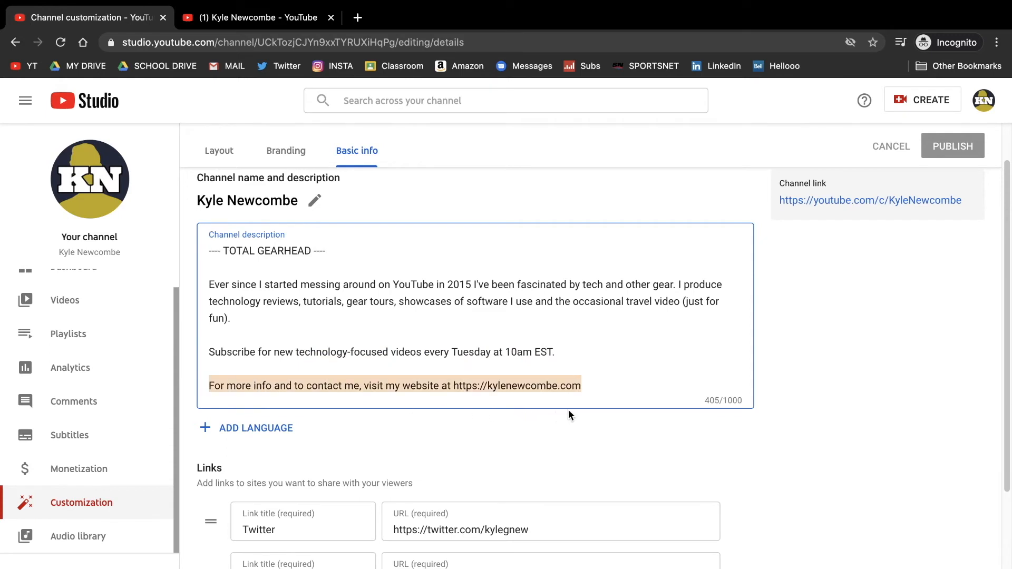
left_click(600, 394)
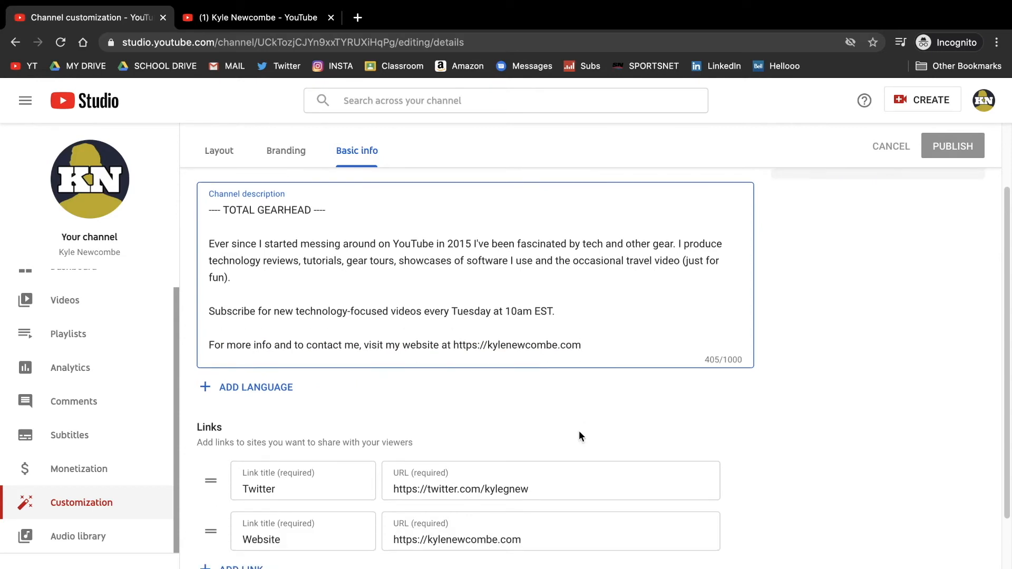
Compare the Links and Links on banner settings with the links shown on the public channel's banner.
scroll(578, 436, "down", 1)
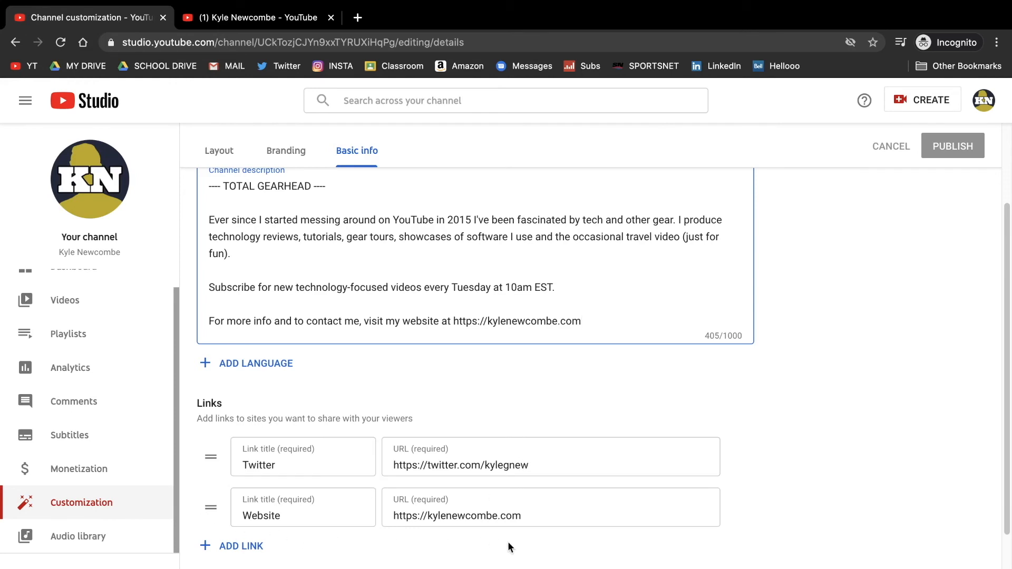
left_click(305, 20)
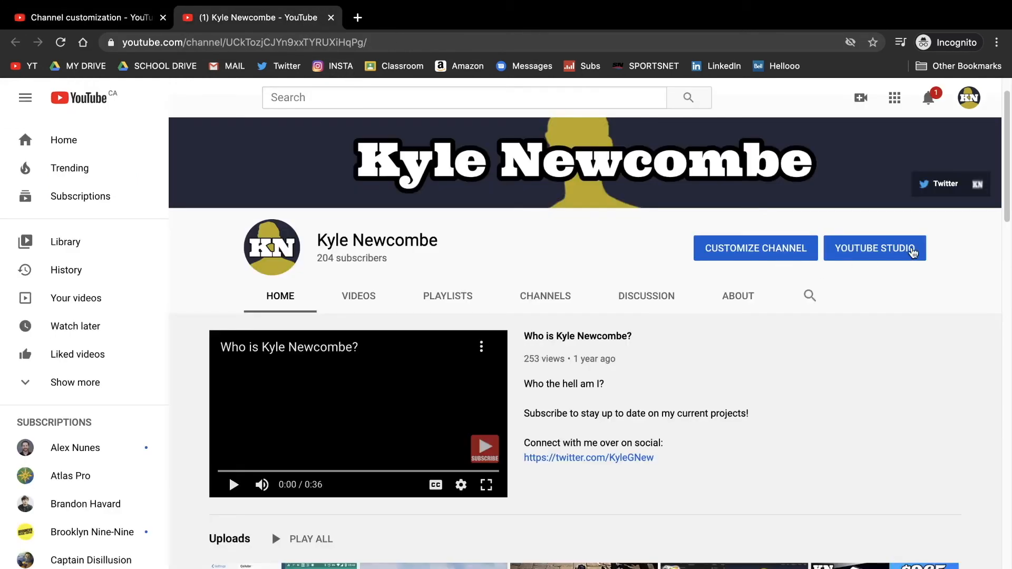
scroll(913, 253, "up", 2)
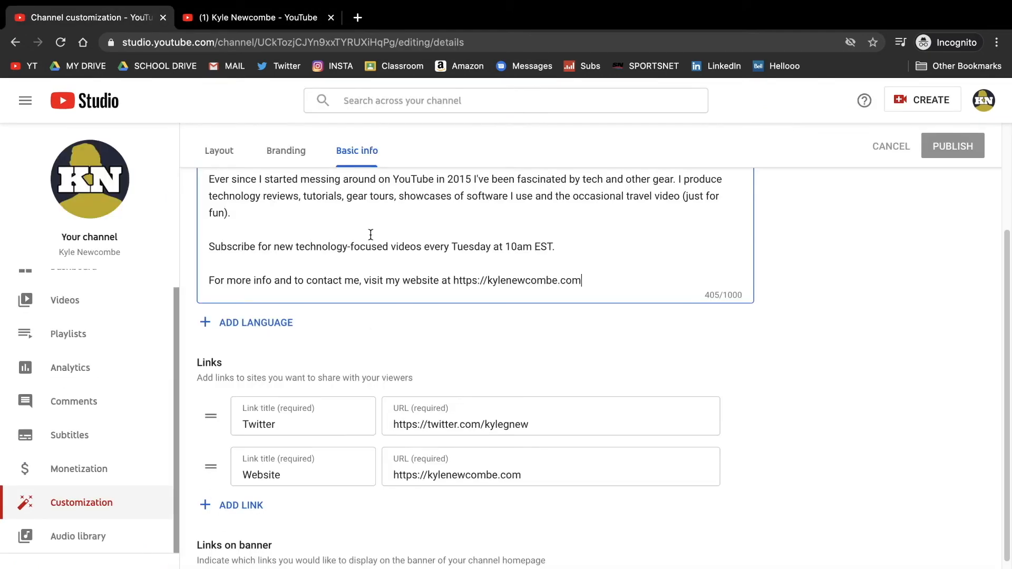
left_click(298, 19)
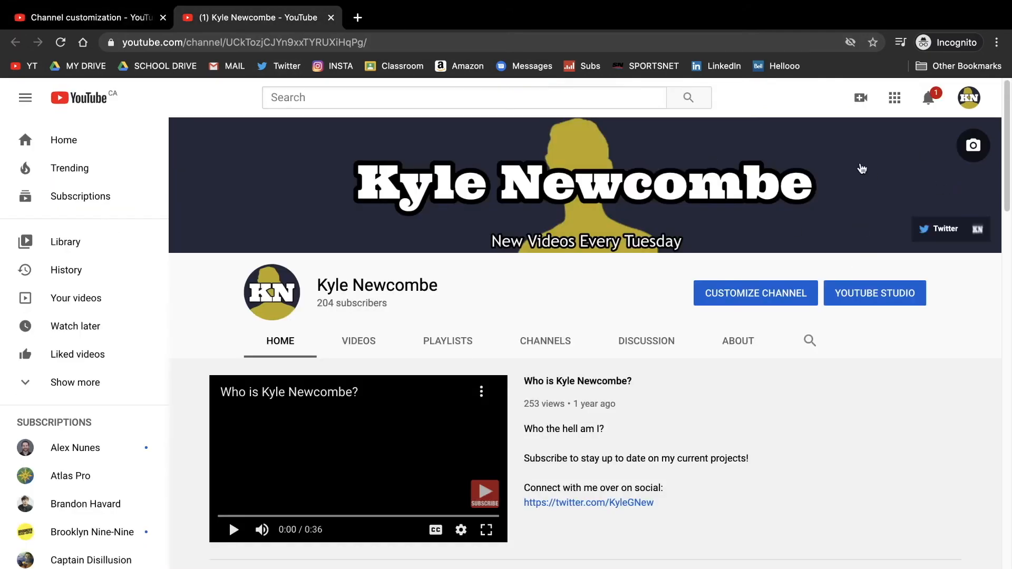
left_click(132, 15)
scroll(272, 295, "down", 2)
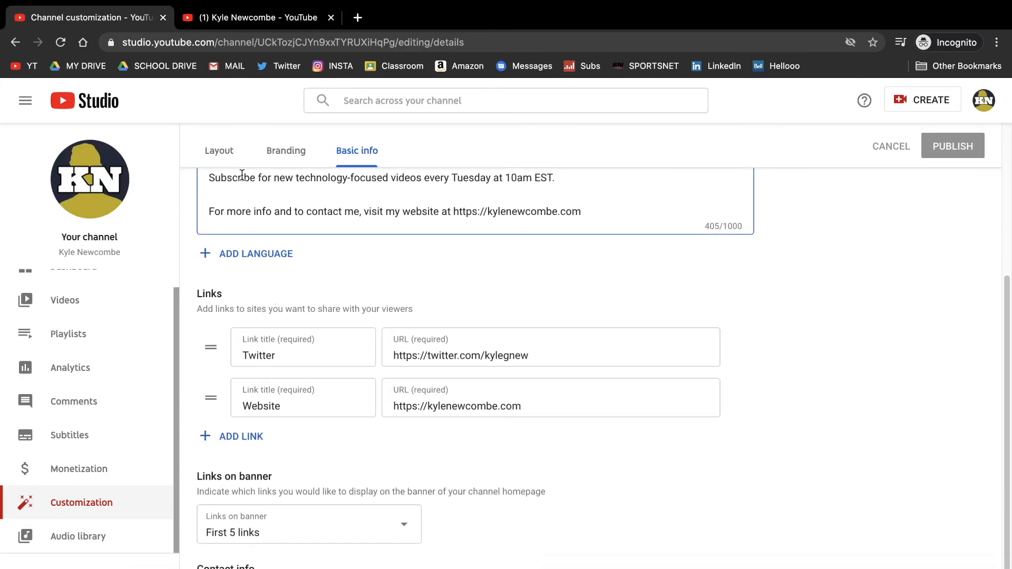
Check the description, details and links on the channel's public About page, and return to the Basic info settings.
left_click(295, 18)
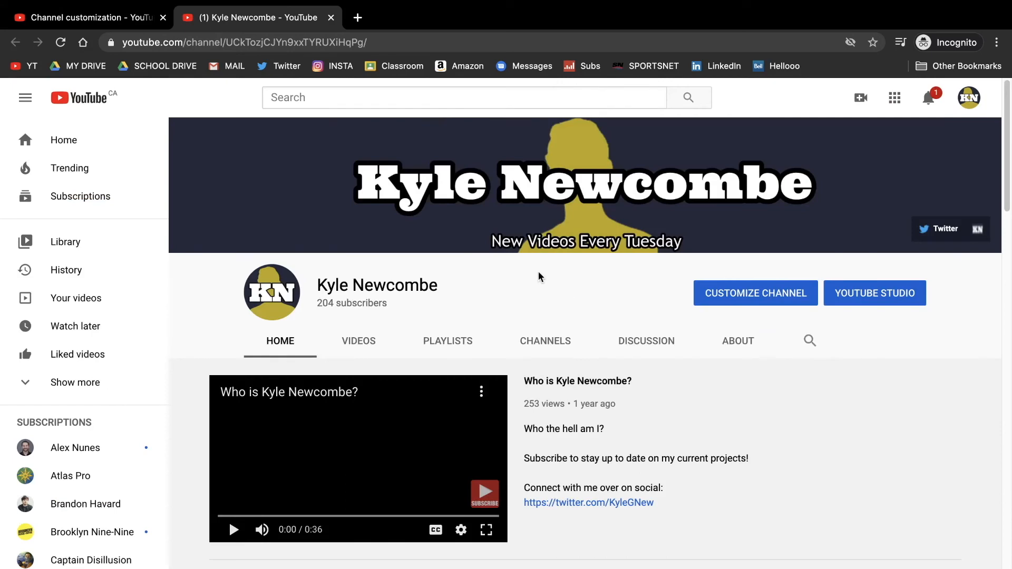
left_click(750, 343)
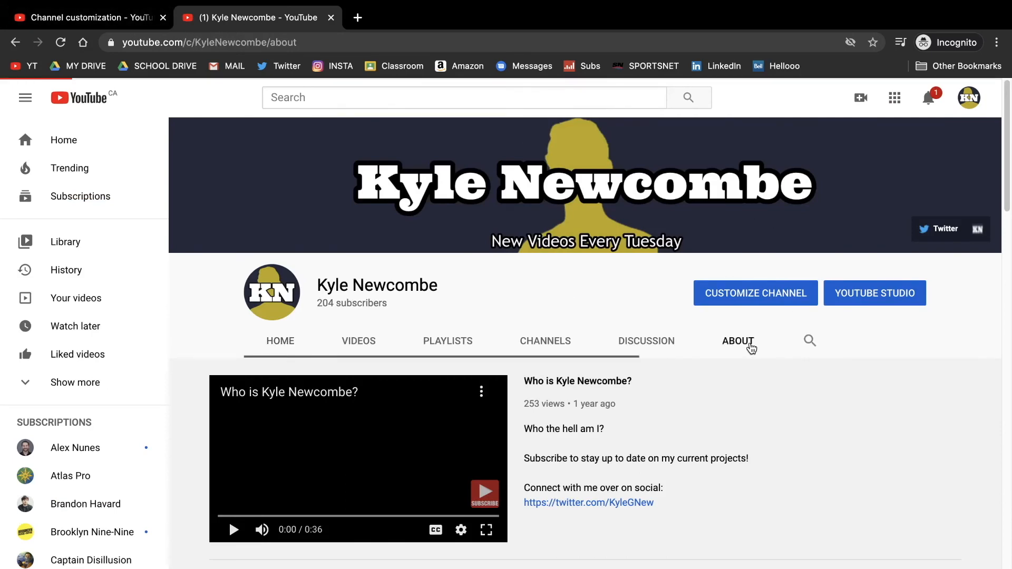
scroll(751, 348, "down", 3)
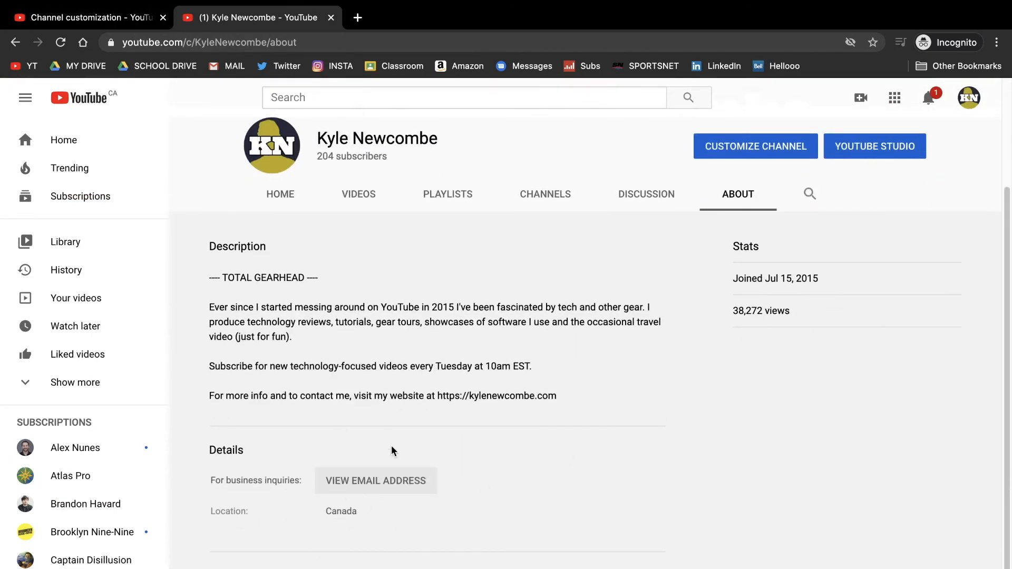
scroll(390, 459, "down", 1)
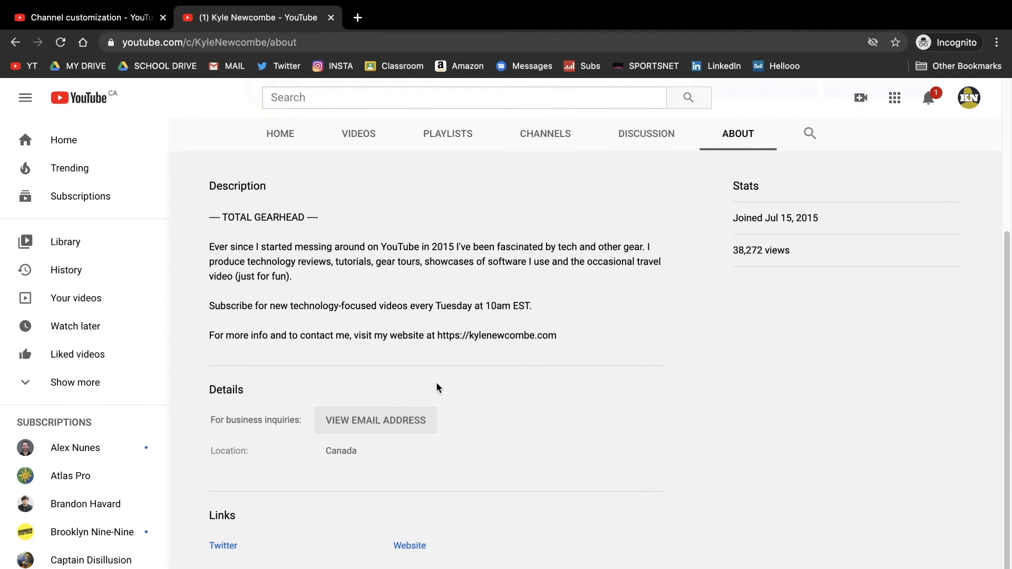
left_click(138, 20)
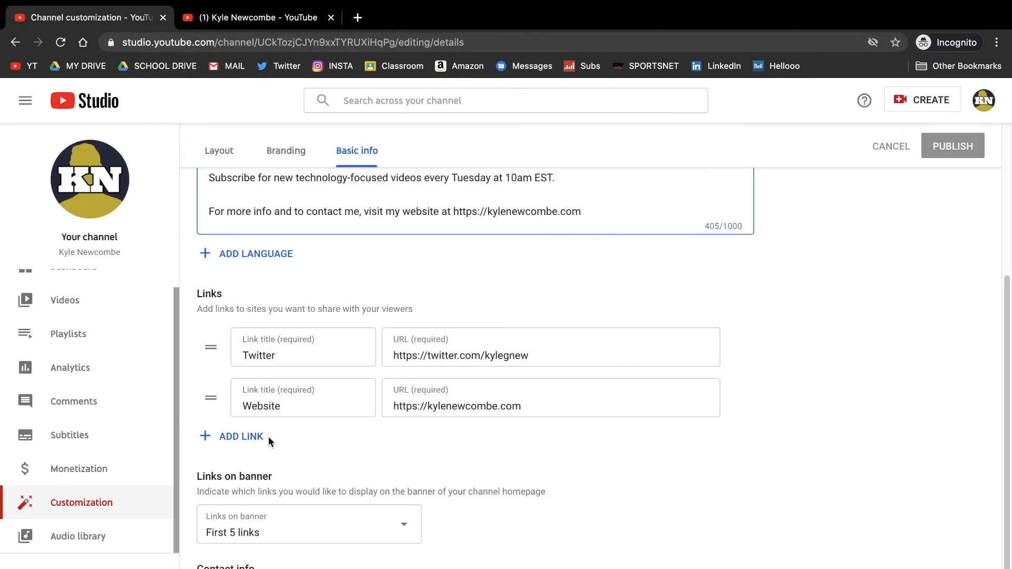